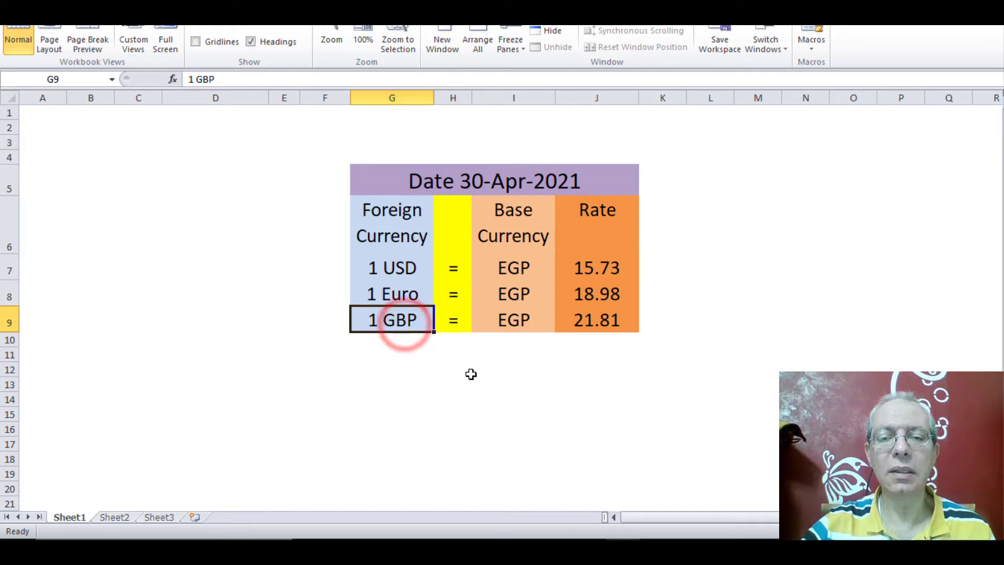
Step: Review the base currency, the USD rate and the date in the worksheet's exchange rate table
key(Up)
key(Up)
key(Right)
key(Right)
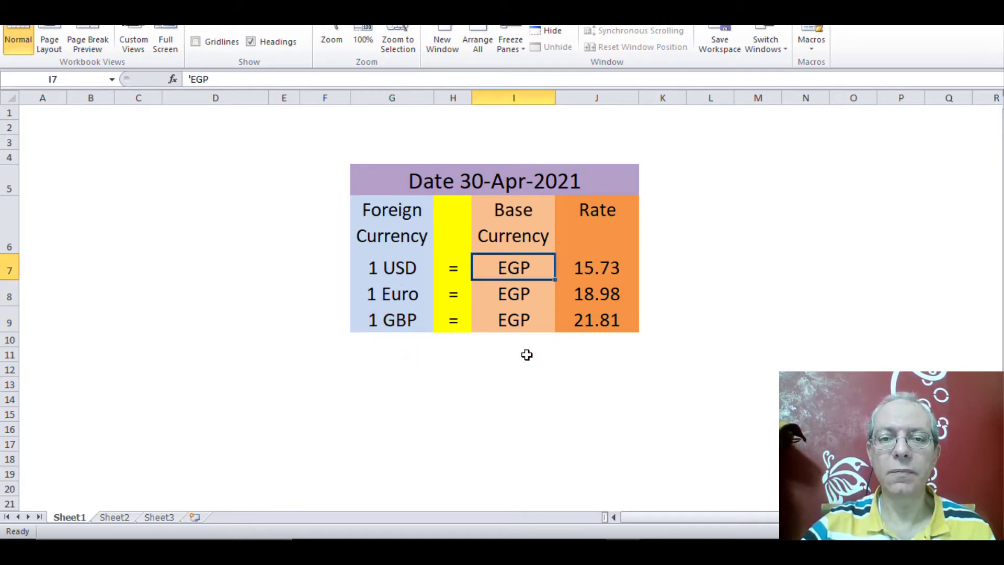
click(604, 264)
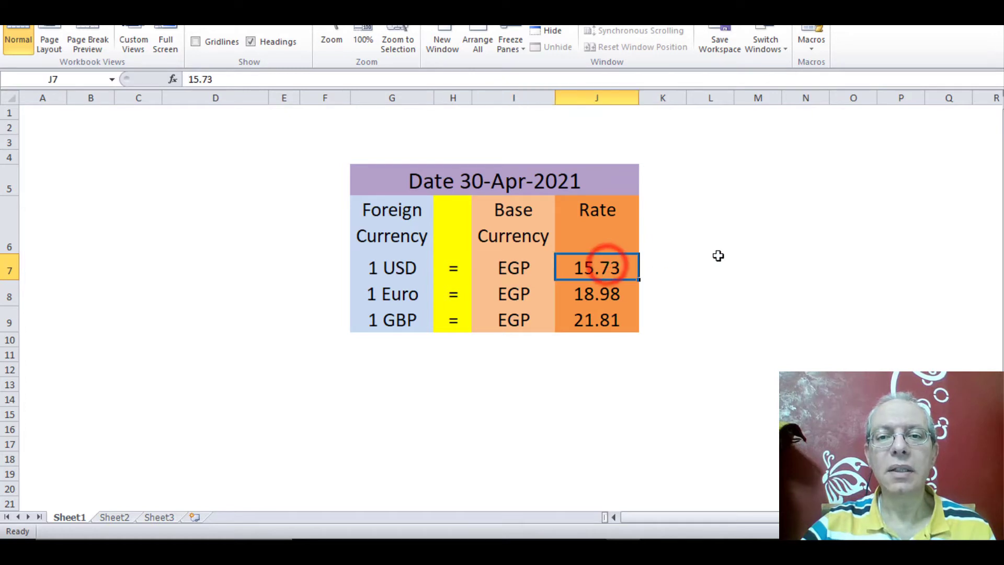
click(534, 179)
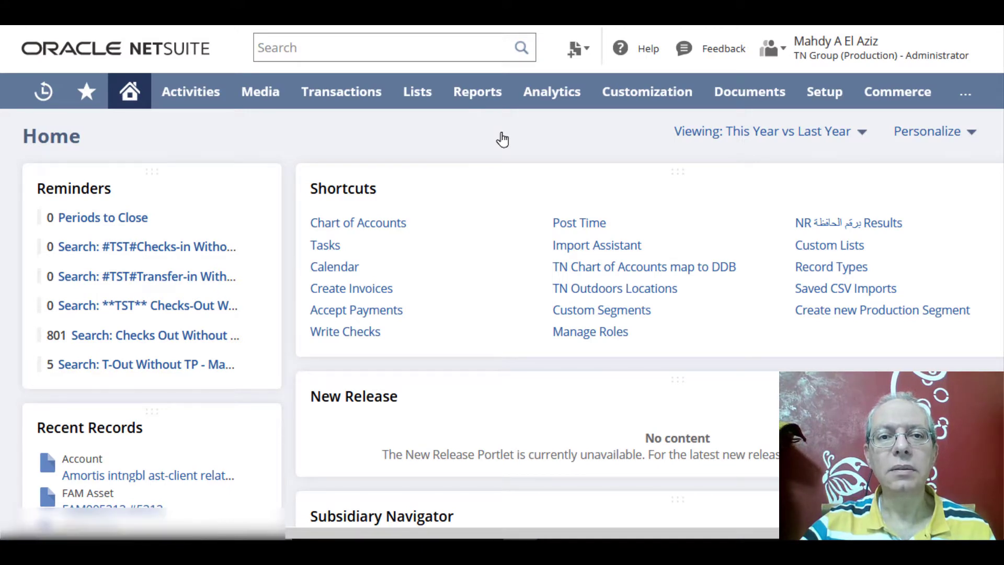
Step: Create a new currency exchange rate record in NetSuite
mouse_move(411, 99)
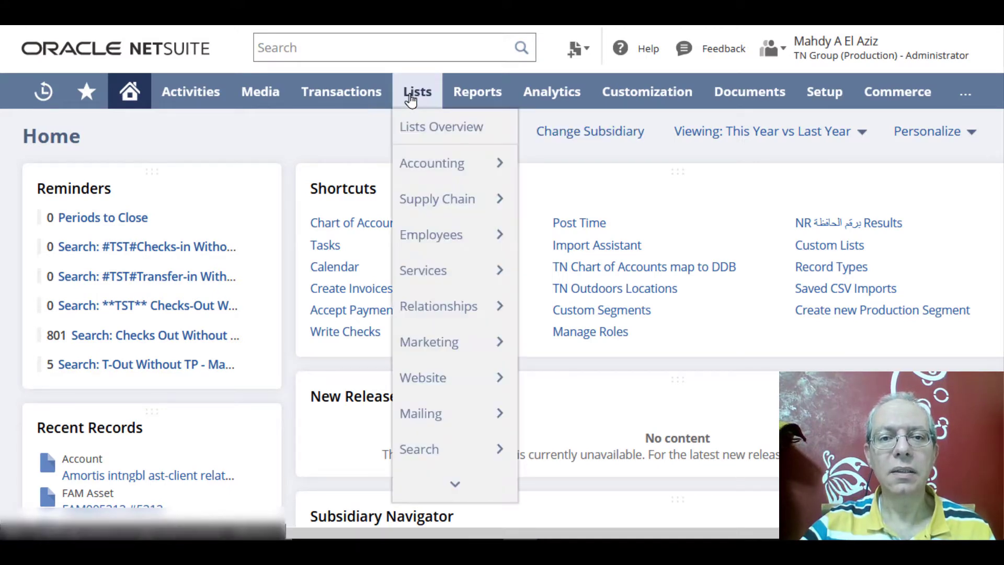
mouse_move(444, 168)
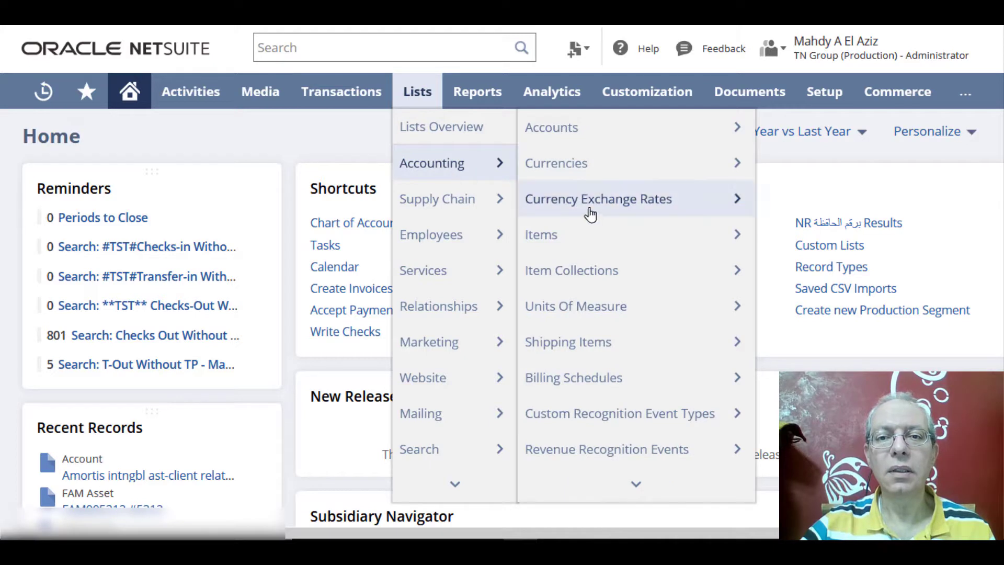
mouse_move(595, 211)
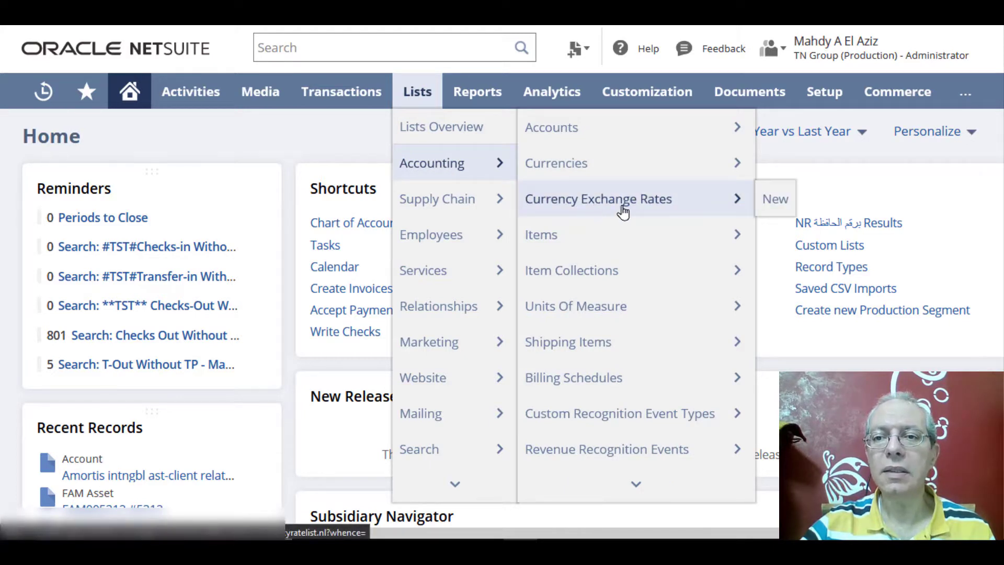
click(771, 199)
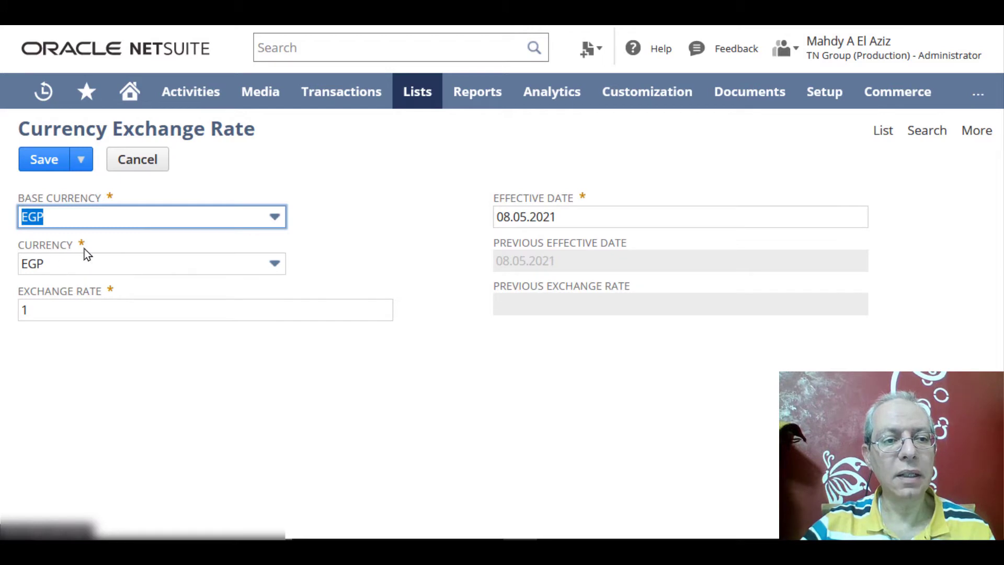
Step: Set the exchange rate record's currency to USD and its effective date to 30.04.2021
click(277, 269)
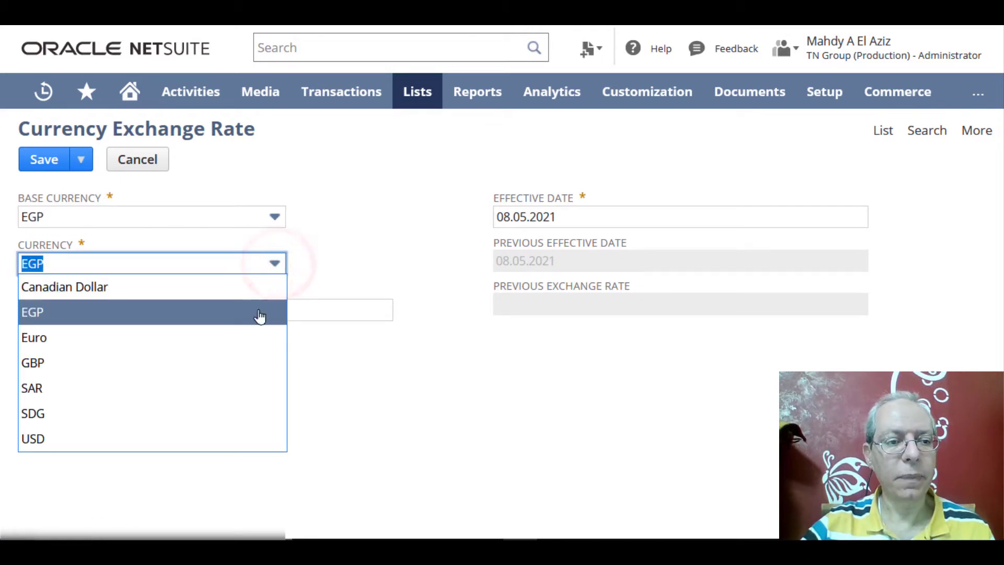
click(206, 433)
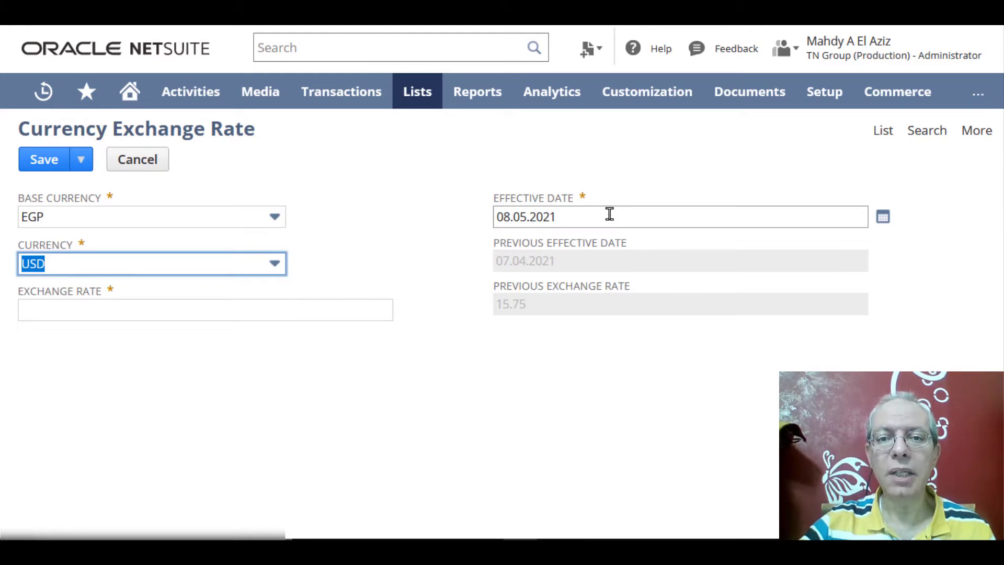
click(500, 219)
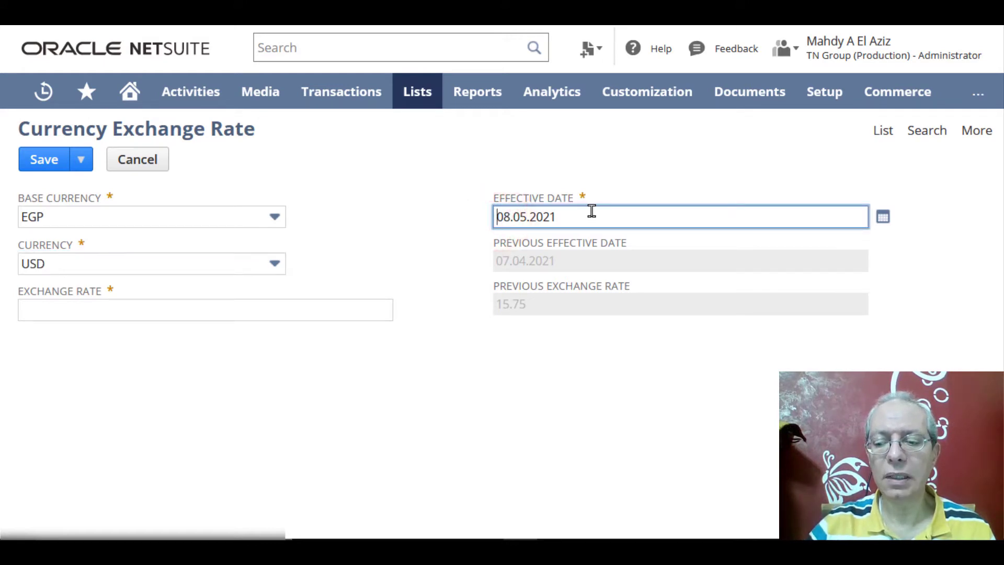
text(30.04)
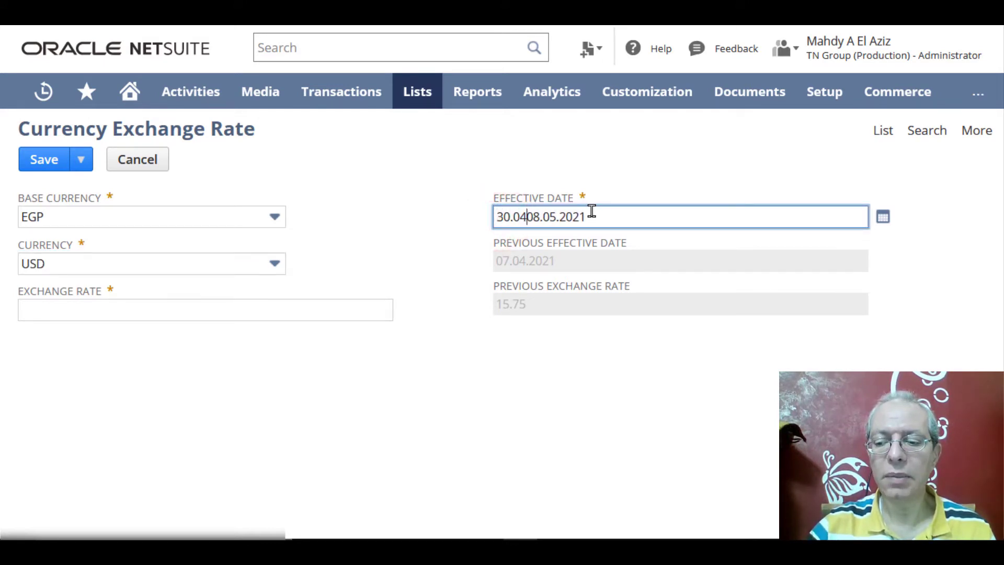
text(.2021)
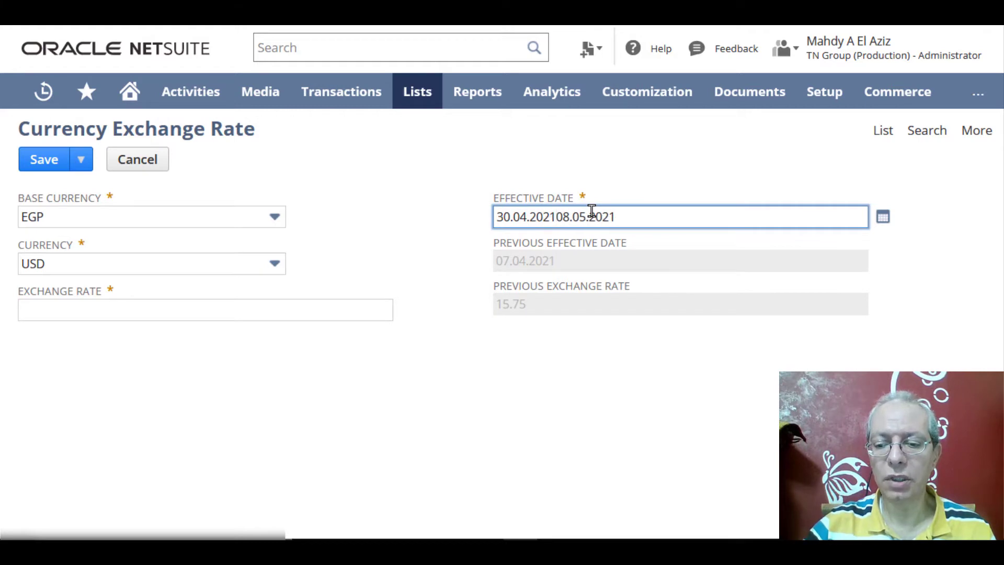
key(shift+End)
key(Delete)
Step: Copy the USD rate 15.73 from the Excel table into the NetSuite record's exchange rate, and save it while starting a new record
click(224, 314)
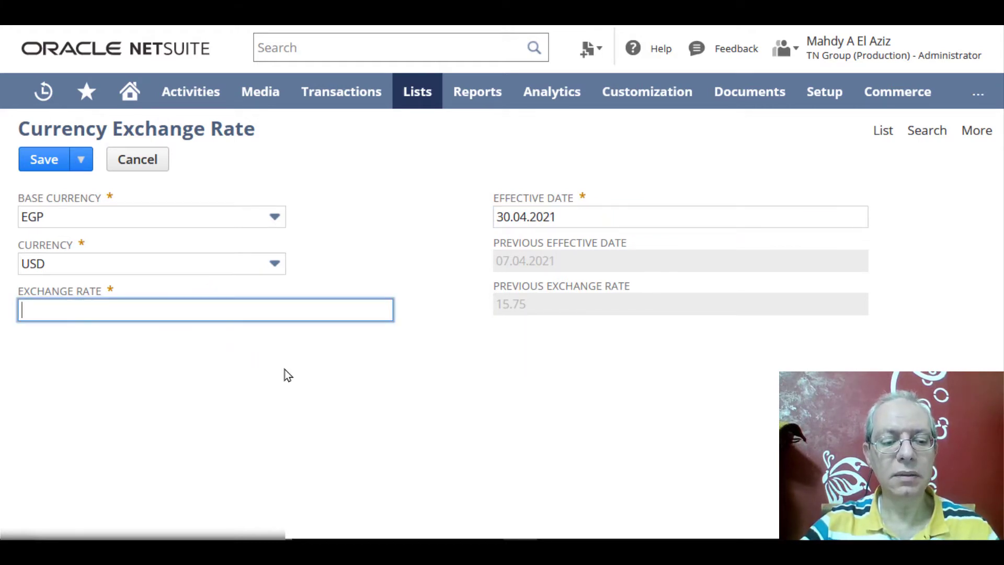
key(alt+Tab)
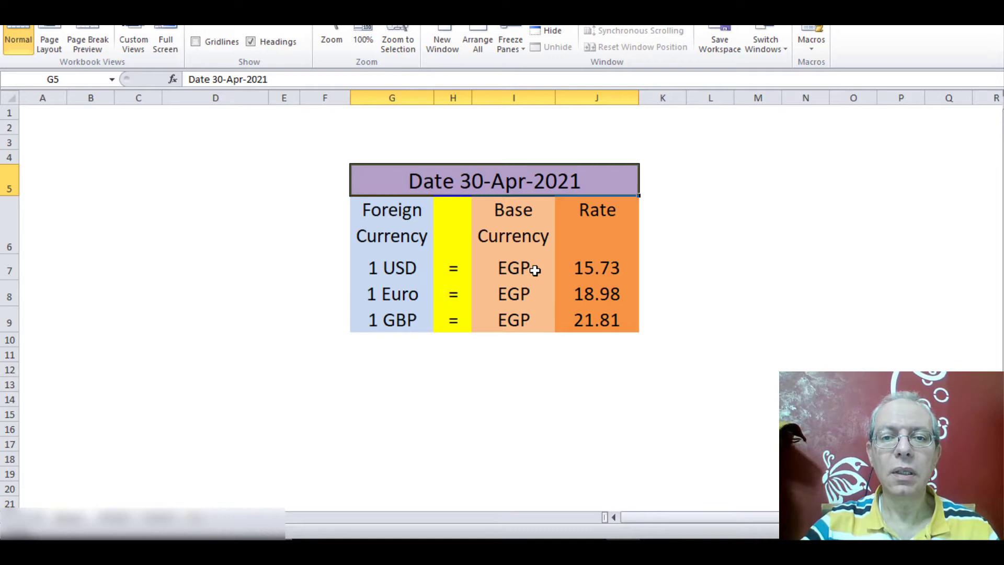
click(601, 267)
right_click(605, 270)
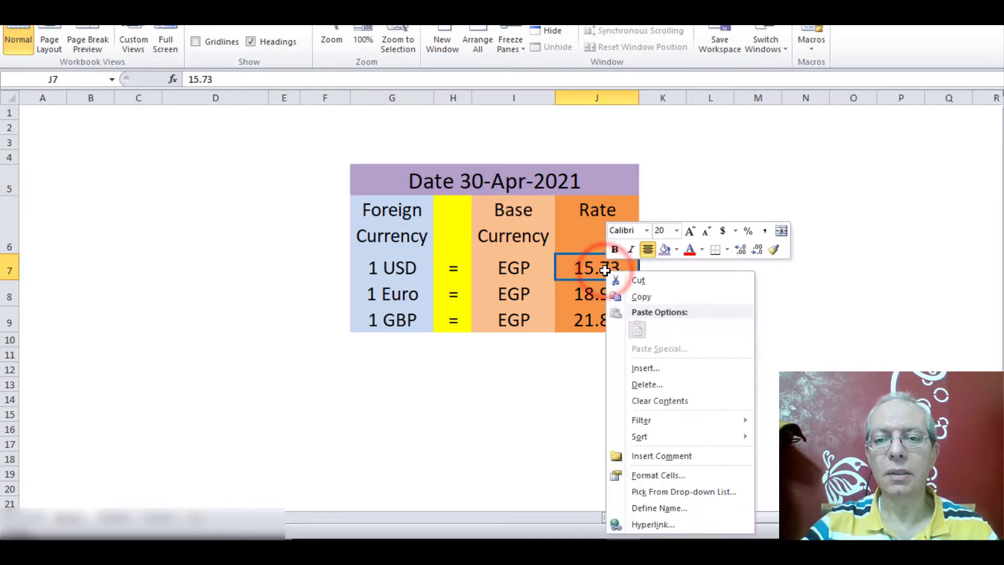
click(642, 297)
key(alt+Tab)
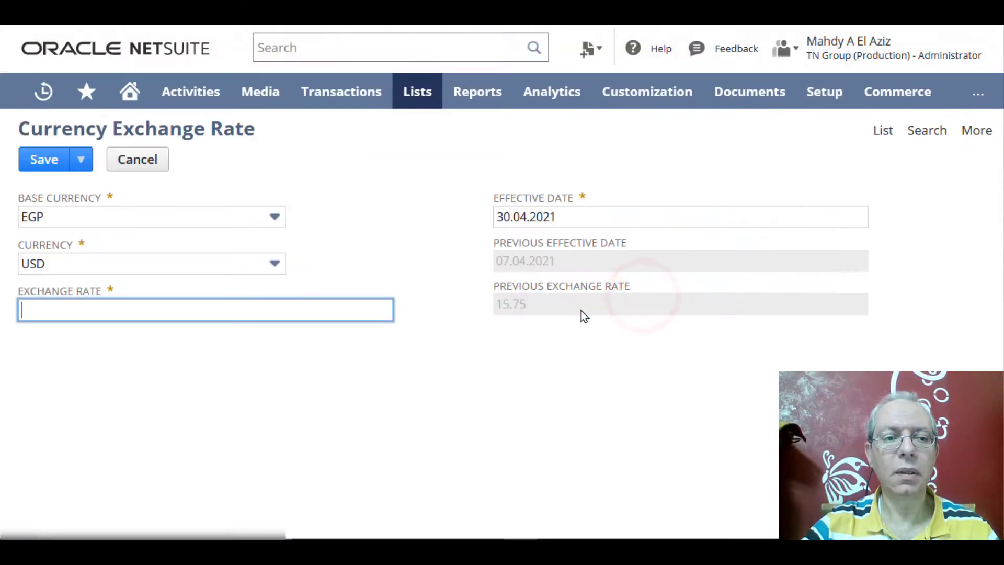
right_click(147, 307)
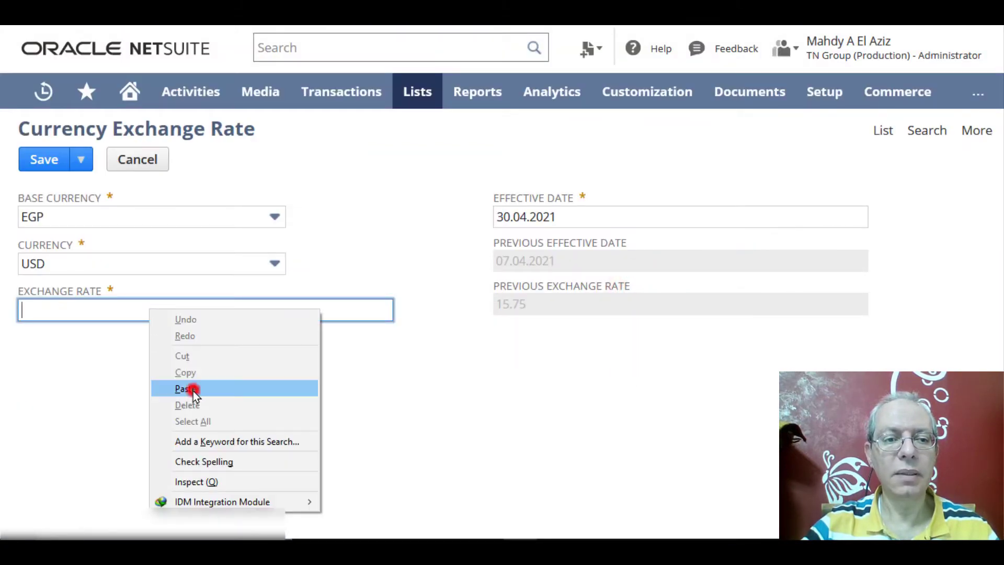
click(192, 390)
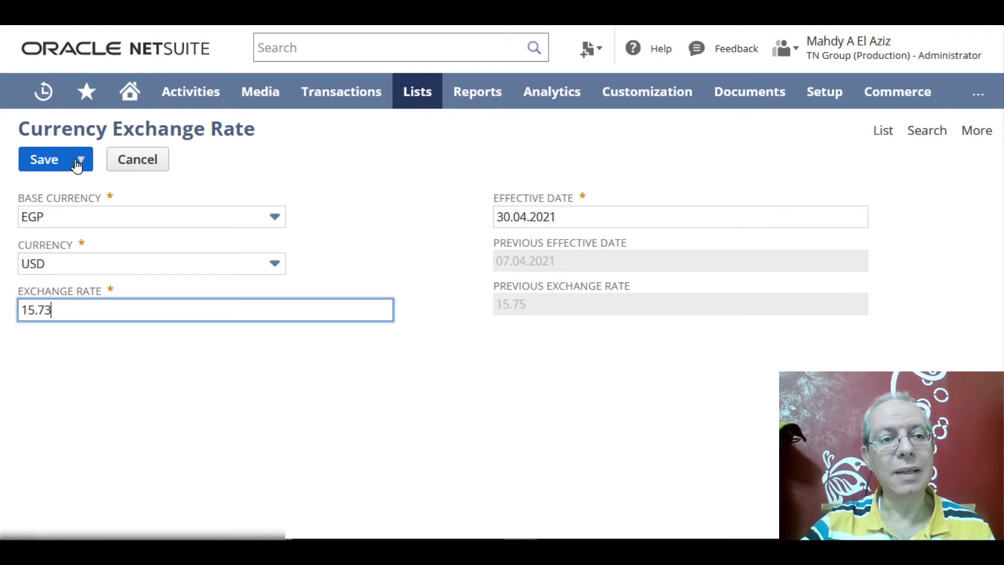
mouse_move(80, 166)
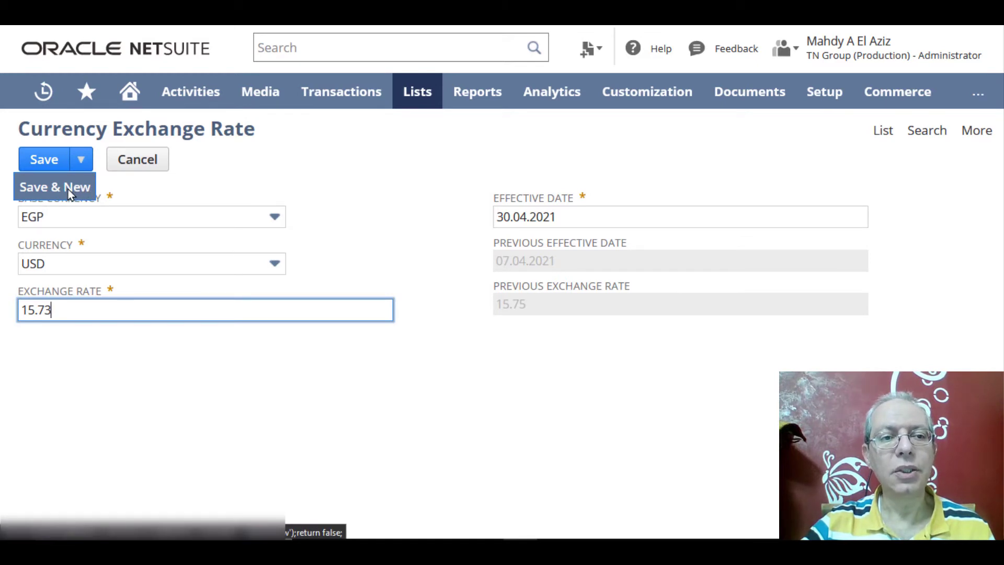
click(68, 190)
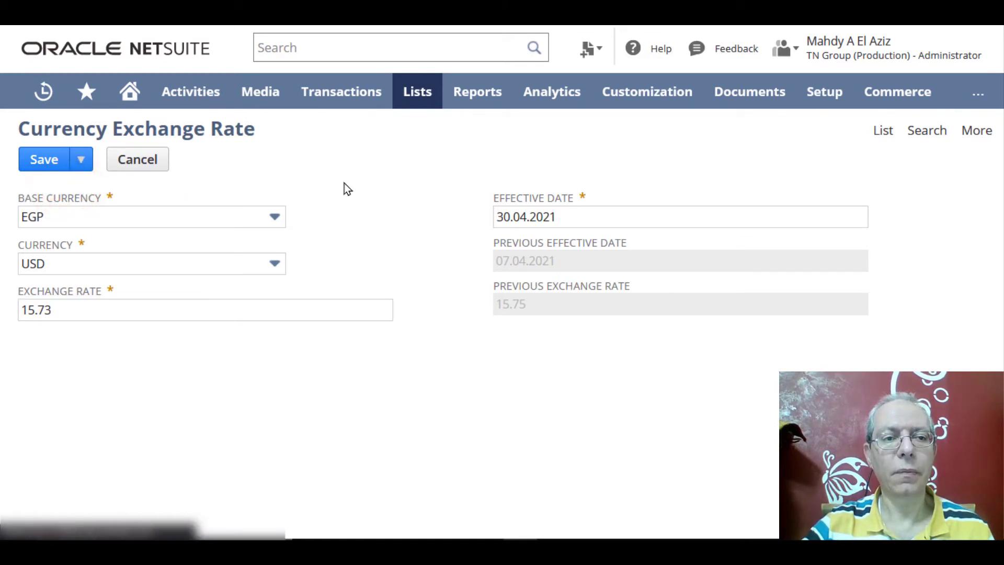
Step: Switch to Excel and copy the Euro rate from the exchange rate table
key(alt+Tab)
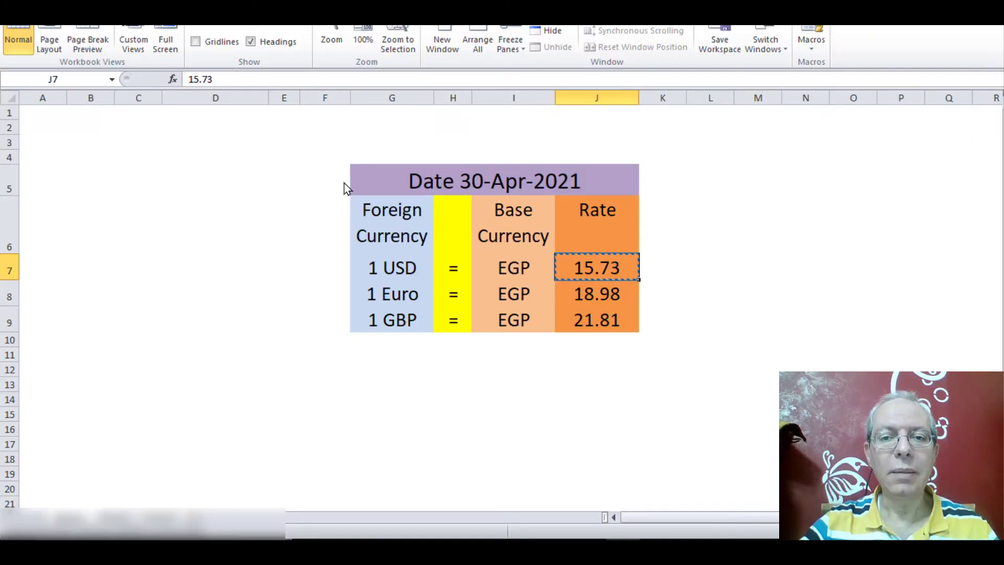
click(402, 301)
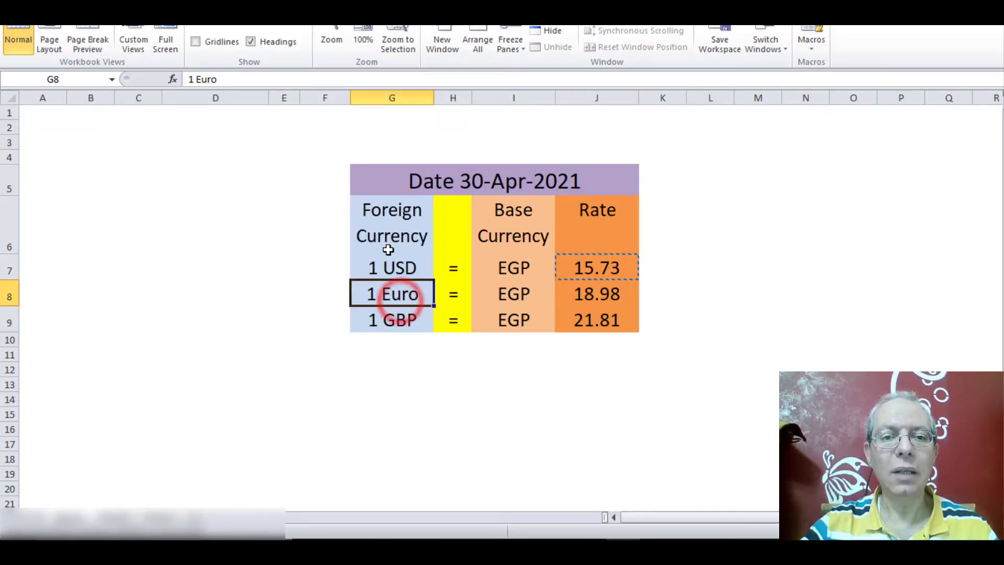
click(596, 299)
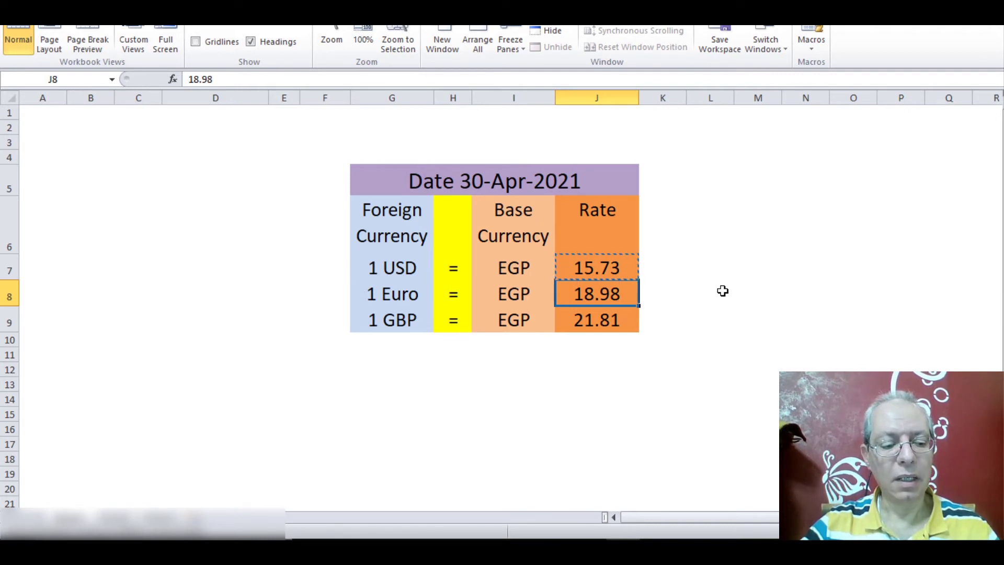
key(ctrl+c)
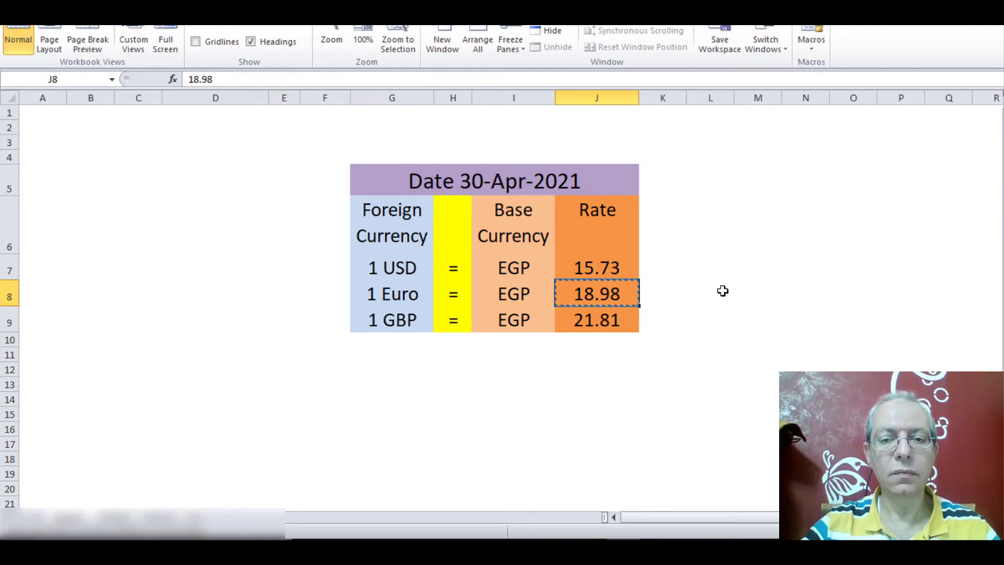
Step: Return to NetSuite and set the new record's currency to Euro and its effective date to 30.04.2021
key(alt+Tab)
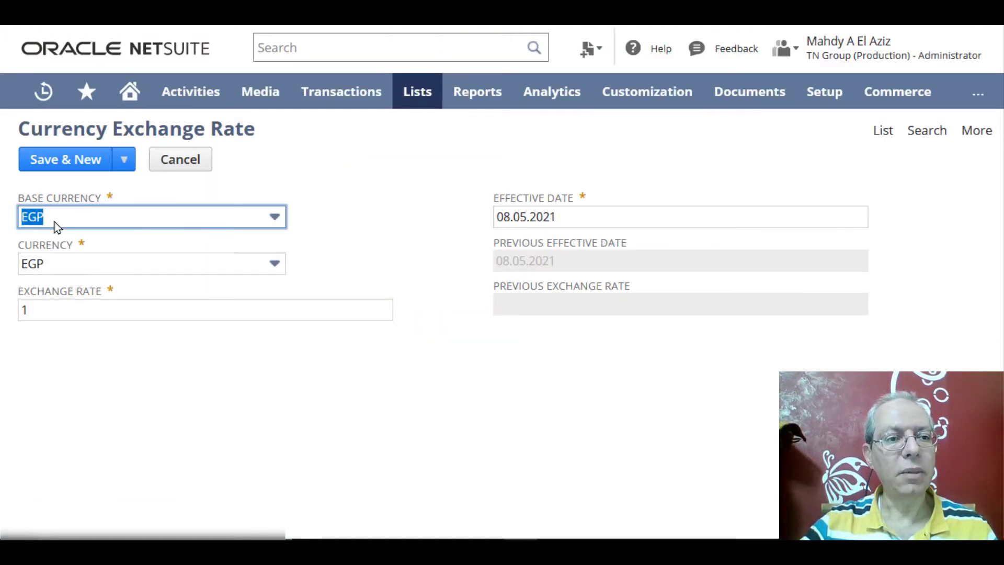
click(274, 269)
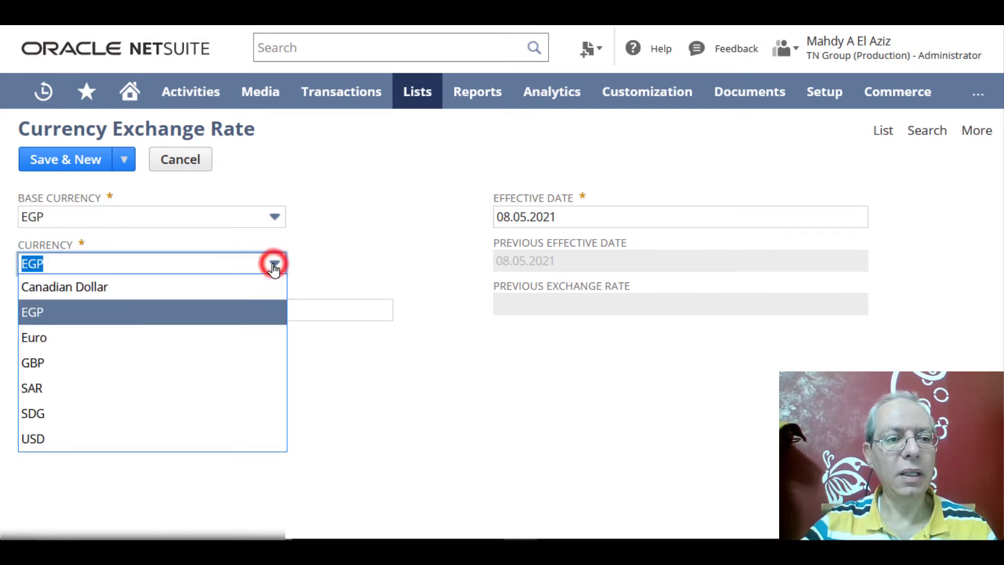
click(213, 338)
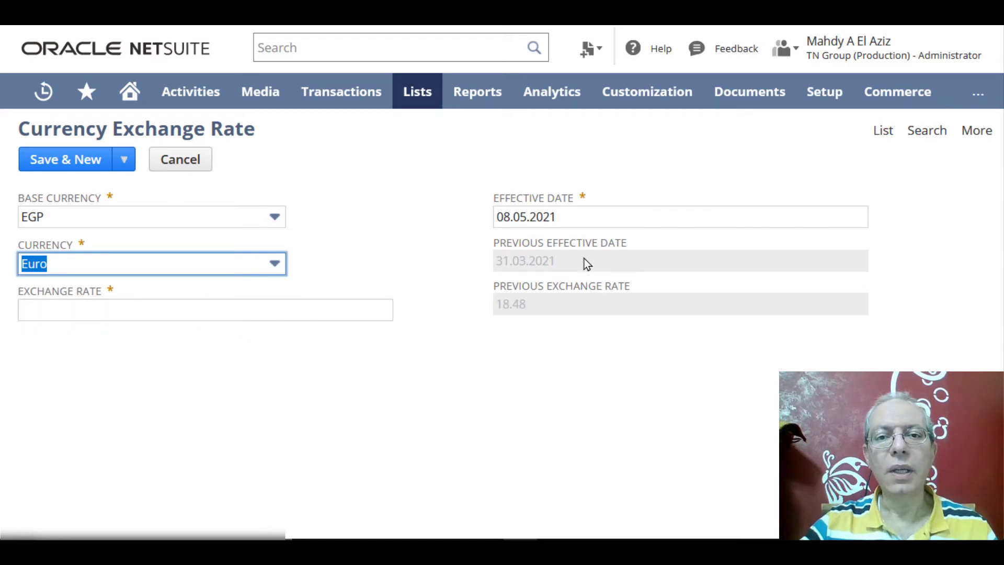
click(499, 222)
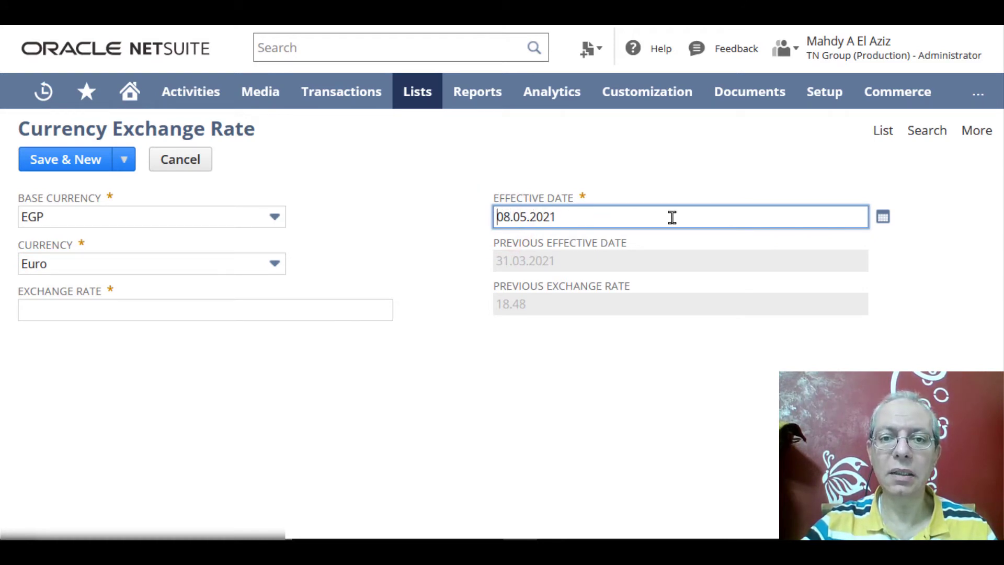
text(30.04.2)
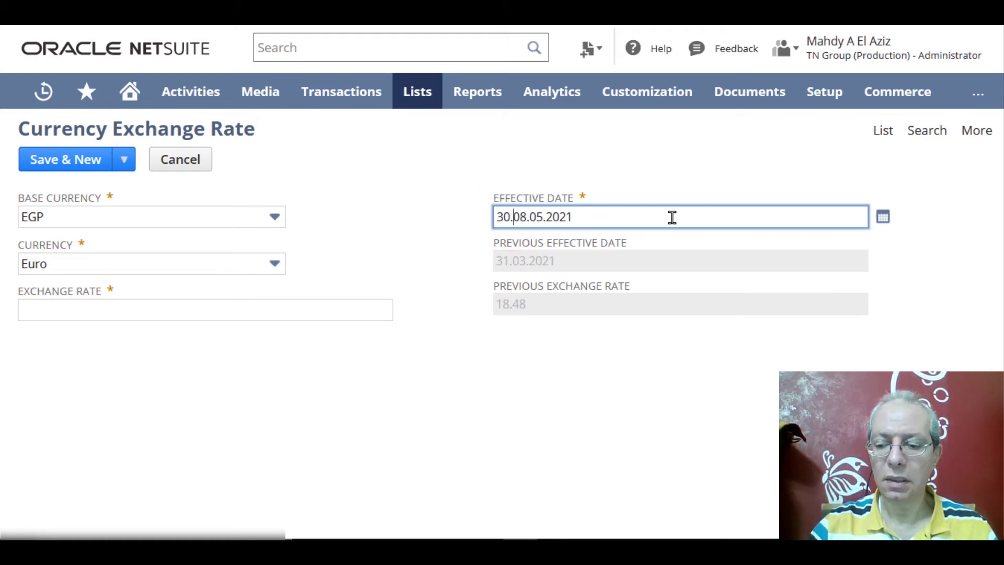
text(021)
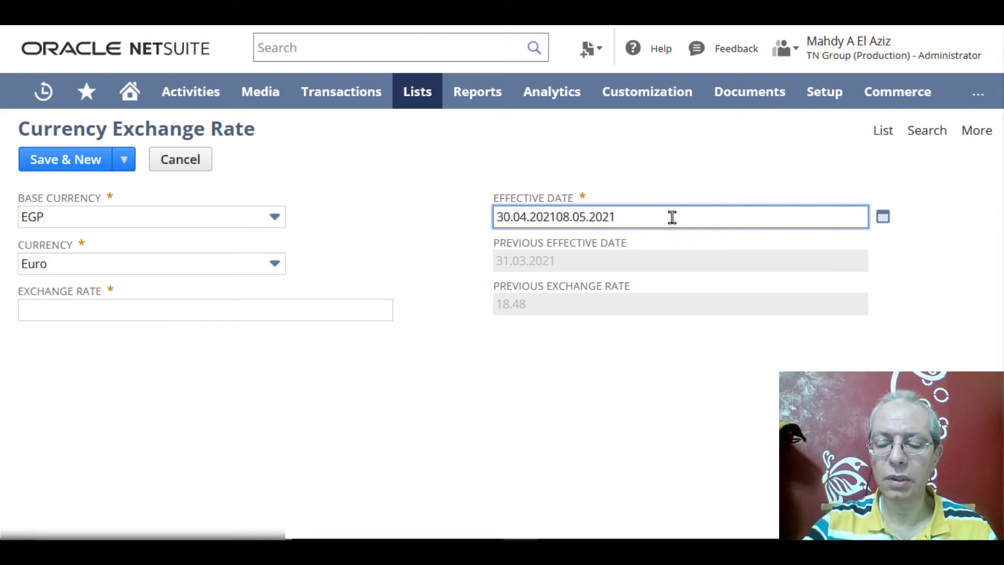
key(Delete)
key(Delete)
key(Delete)
key(Delete)
key(Delete)
key(Delete)
key(Delete)
key(Delete)
key(Delete)
key(Delete)
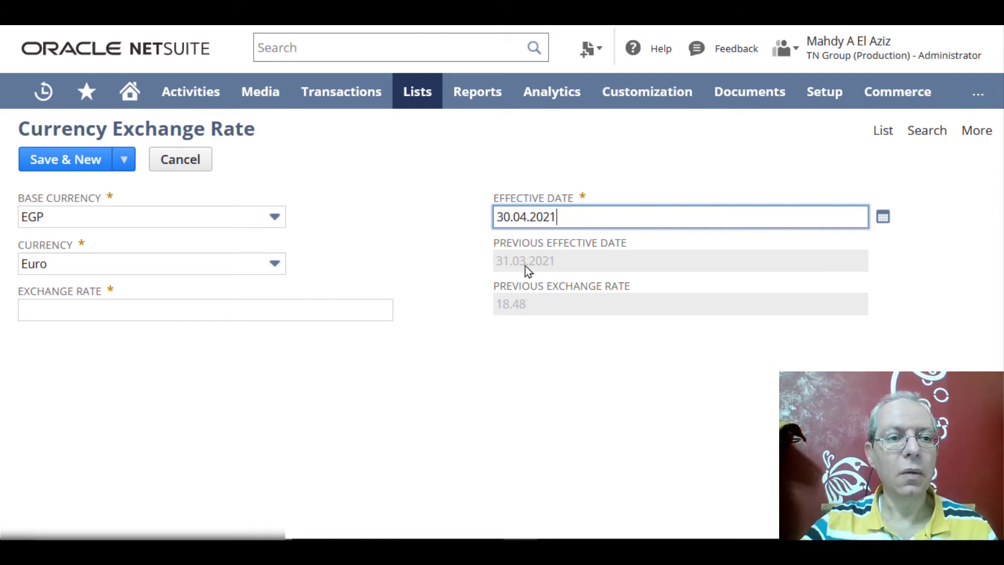
Step: Enter 18.98 as the Euro exchange rate and save the record while starting another new one
click(226, 311)
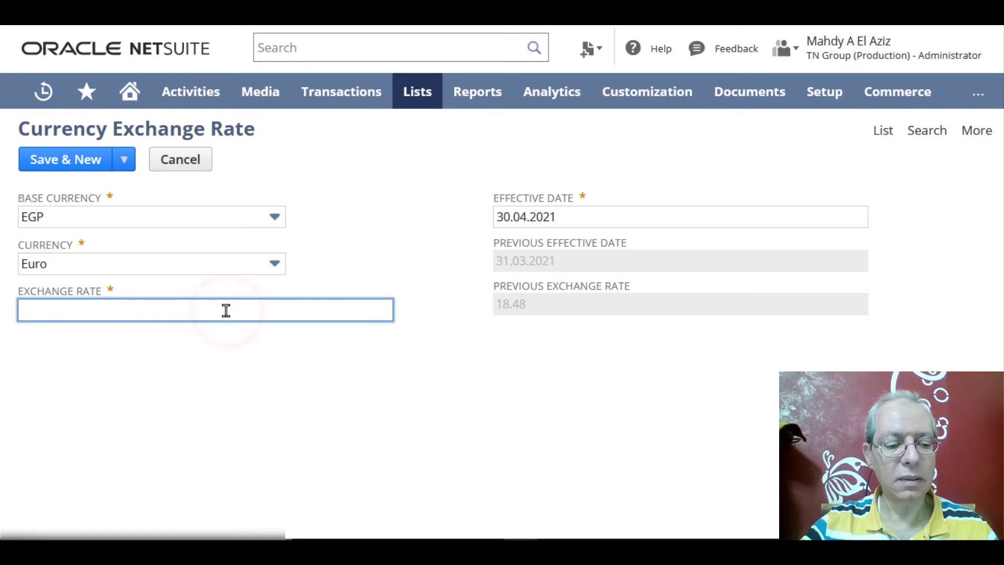
text(18.98)
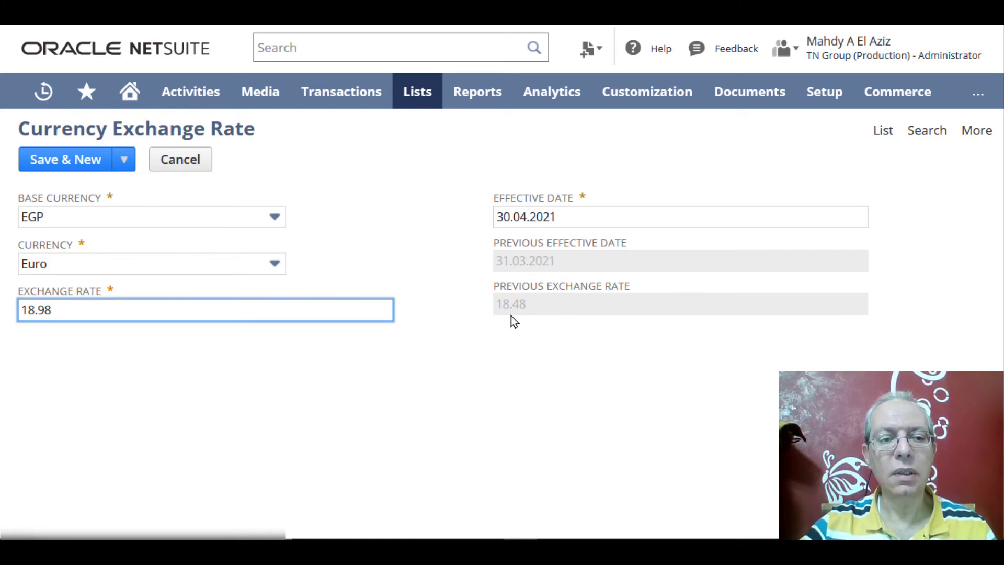
click(73, 166)
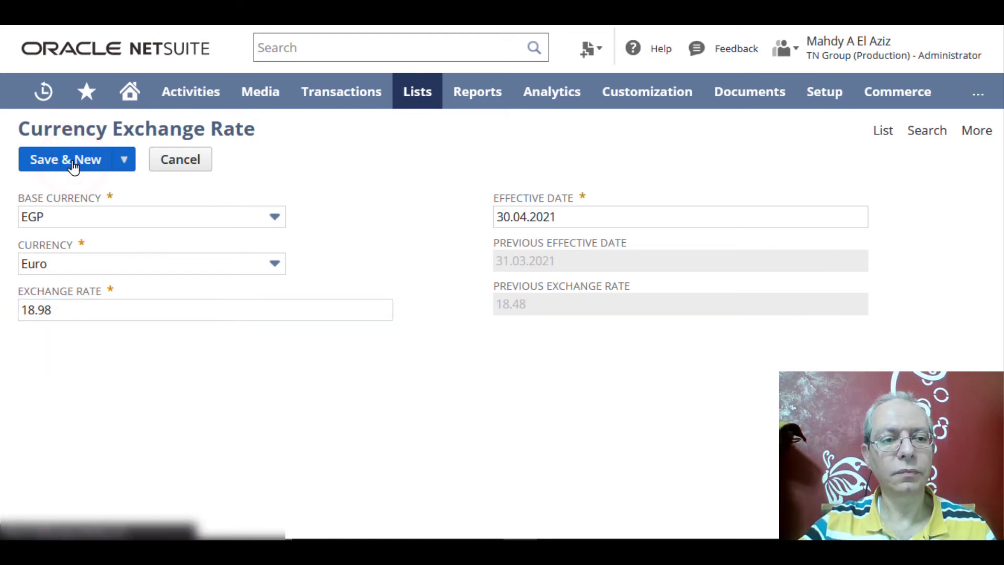
Step: Switch to Excel and copy the GBP rate from the 30-Apr-2021 exchange rate table
key(alt+Tab)
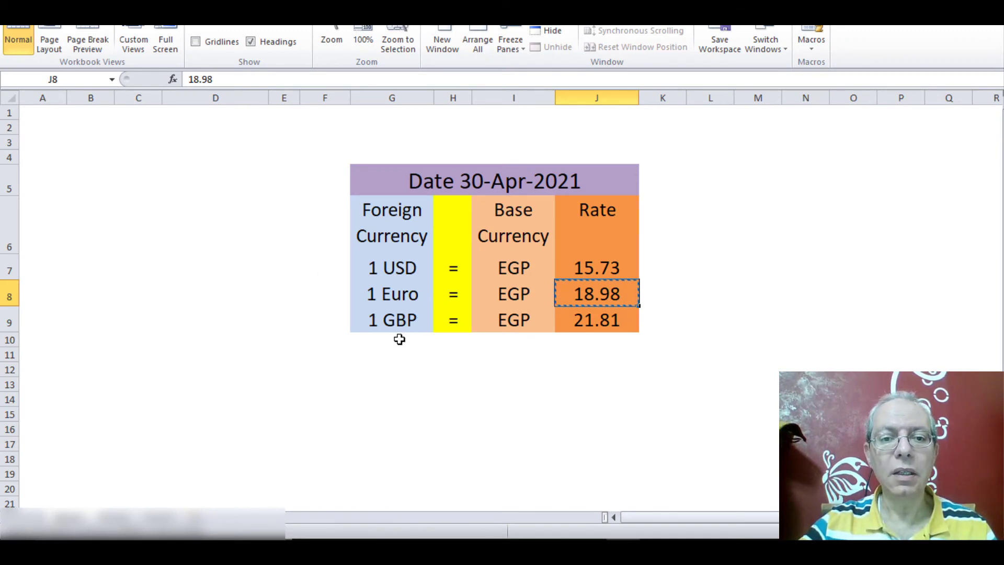
click(400, 321)
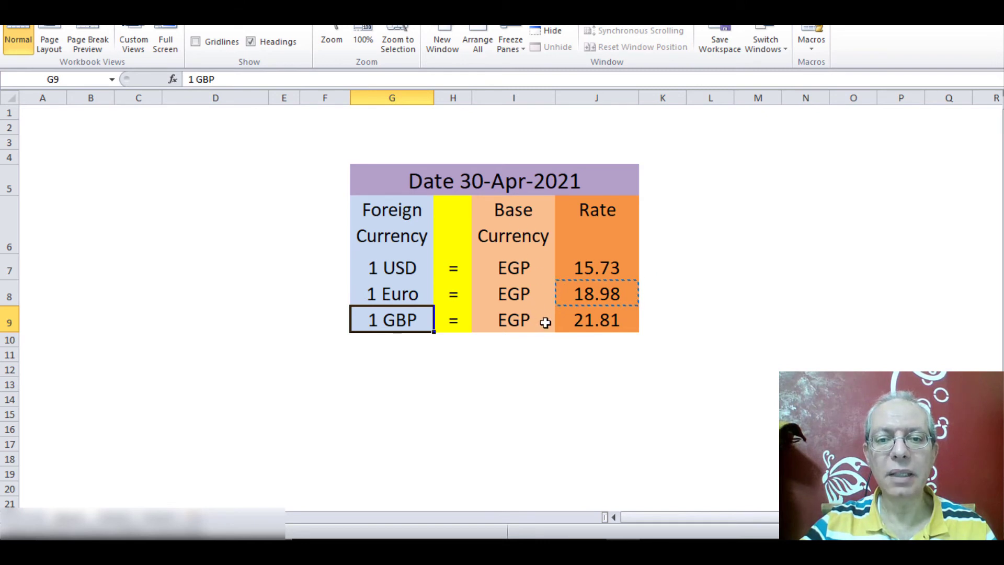
click(594, 320)
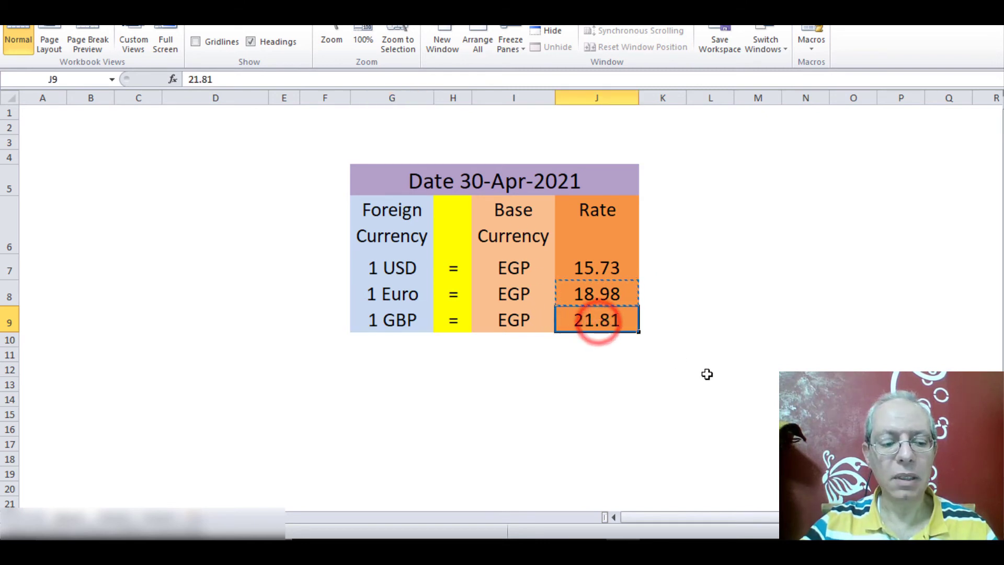
Step: Return to NetSuite and set the new exchange rate record's currency to GBP and its effective date to 30.04.2021
key(alt+Tab)
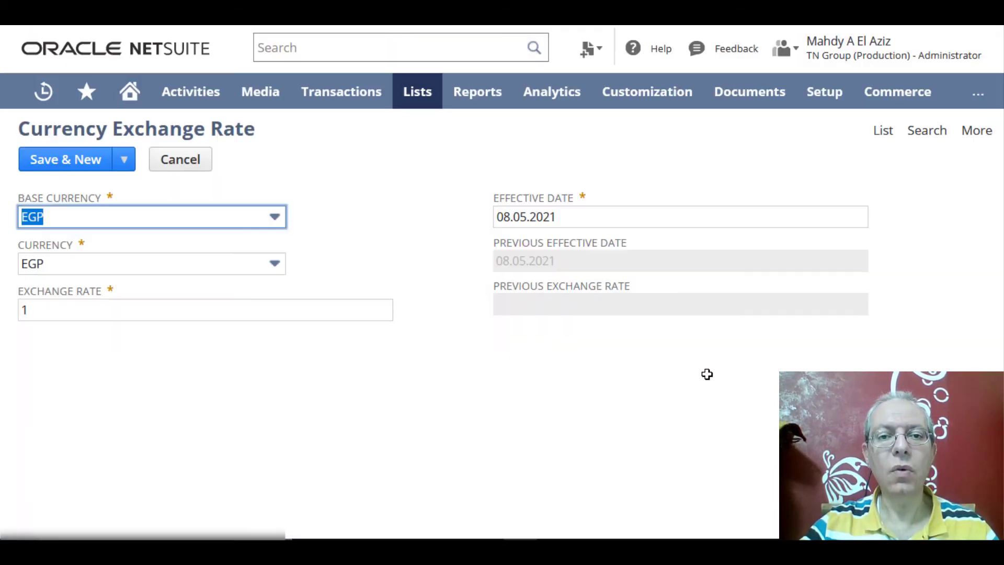
click(254, 266)
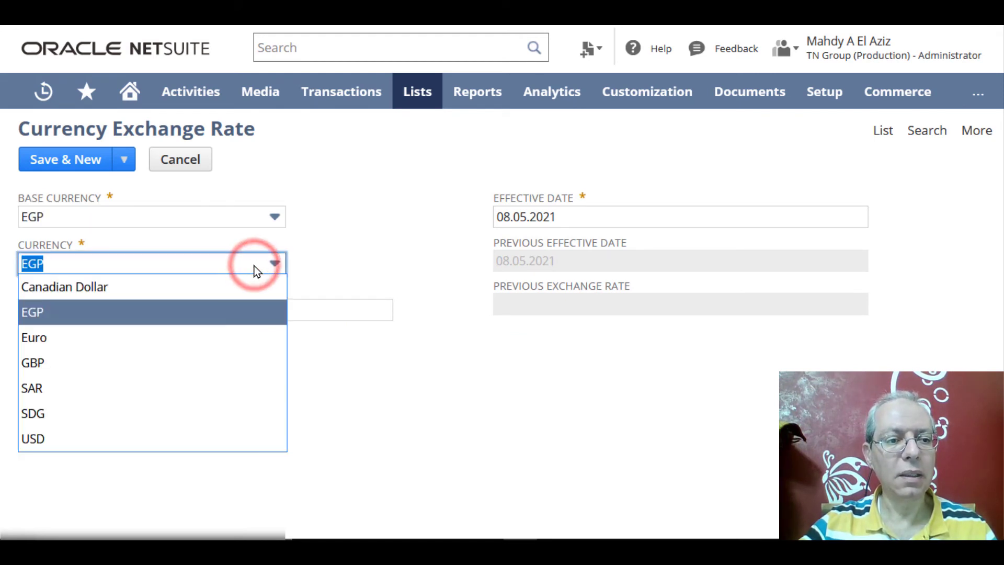
click(204, 360)
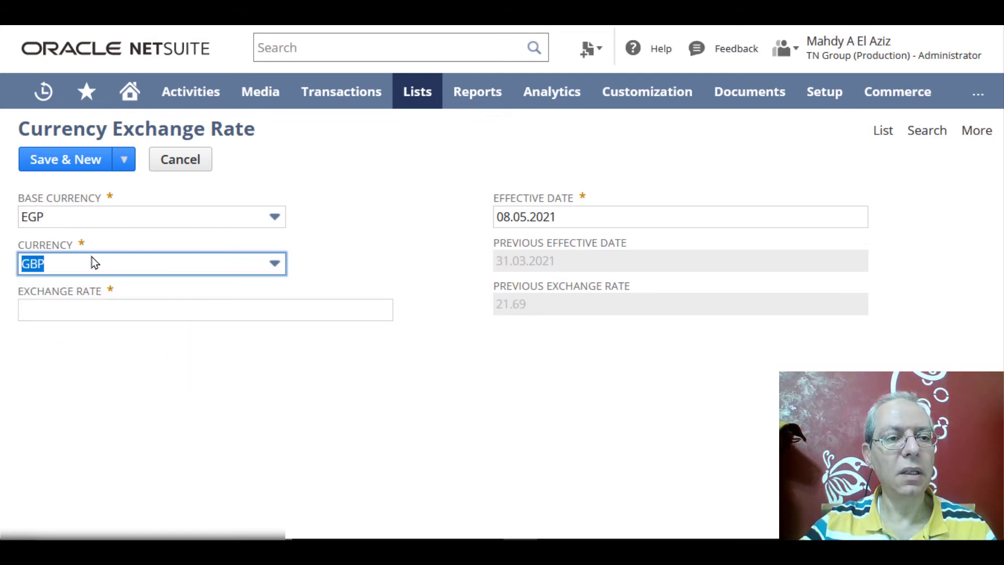
click(497, 224)
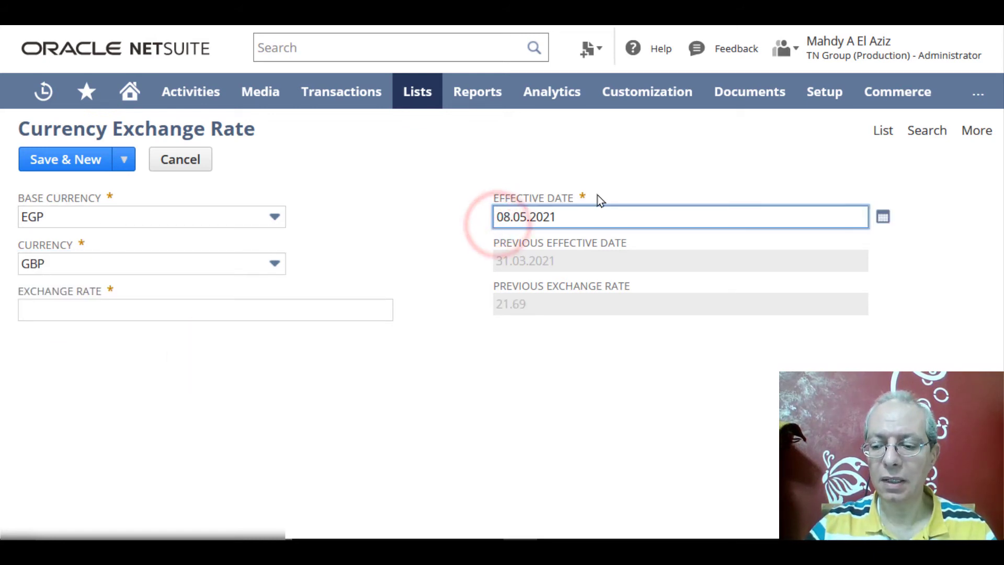
text(30)
text(.04.2)
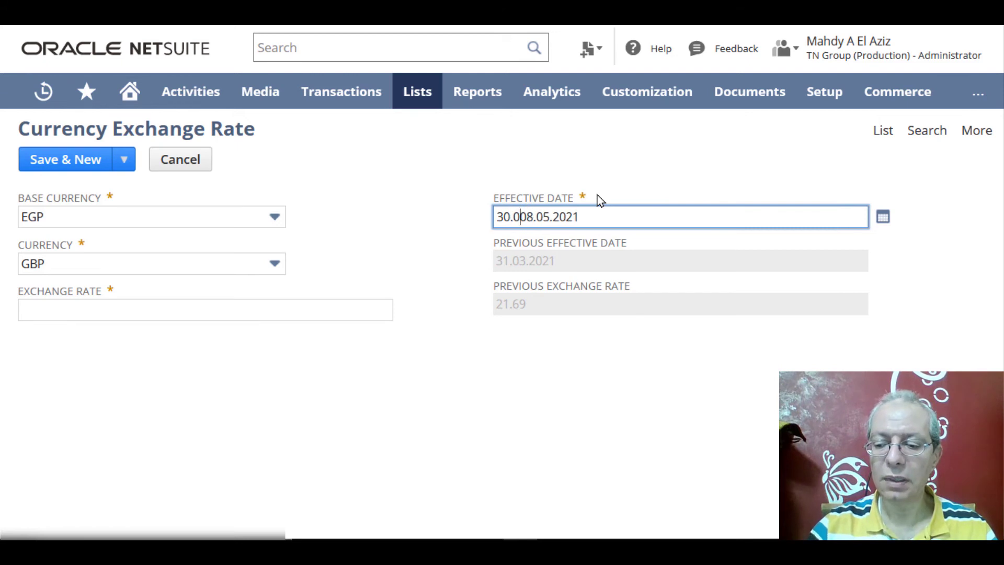
text(021)
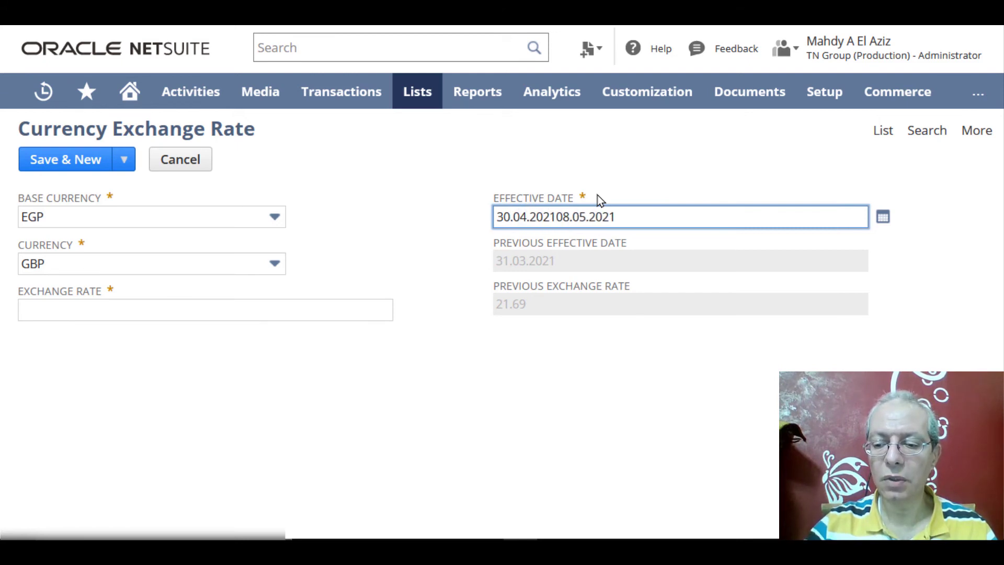
key(Delete)
key(Delete)
key(Delete)
key(Delete)
key(Delete)
key(Delete)
key(Delete)
key(Delete)
key(Delete)
key(Delete)
Step: Enter 21.81 as the GBP exchange rate and save the record without starting another one, returning to the exchange rates list
click(125, 309)
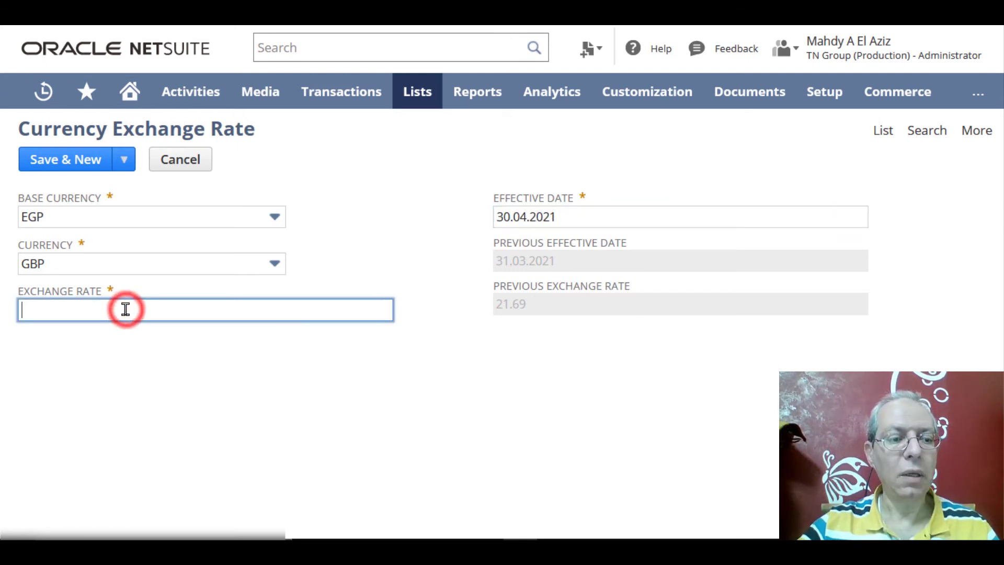
text(21.81)
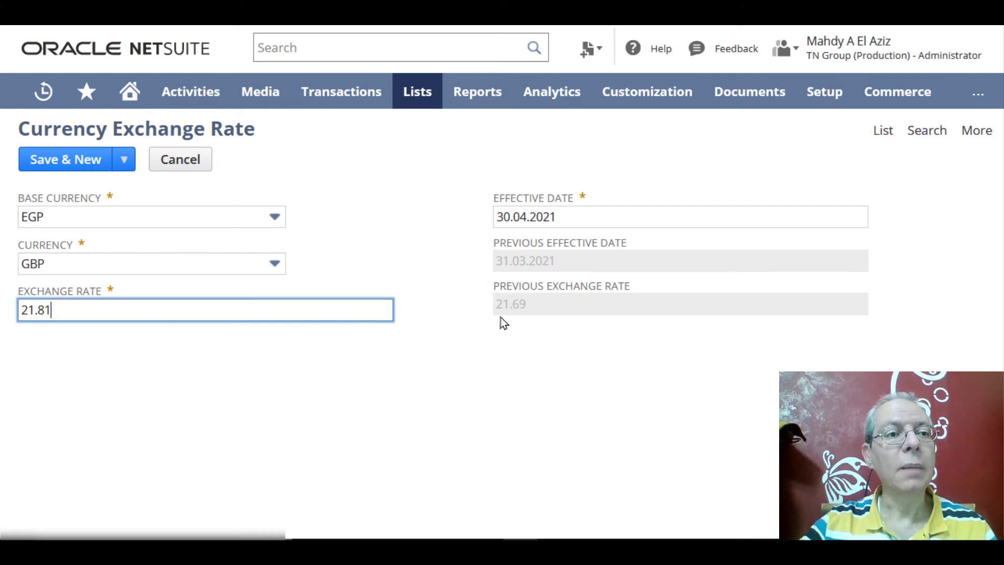
mouse_move(120, 169)
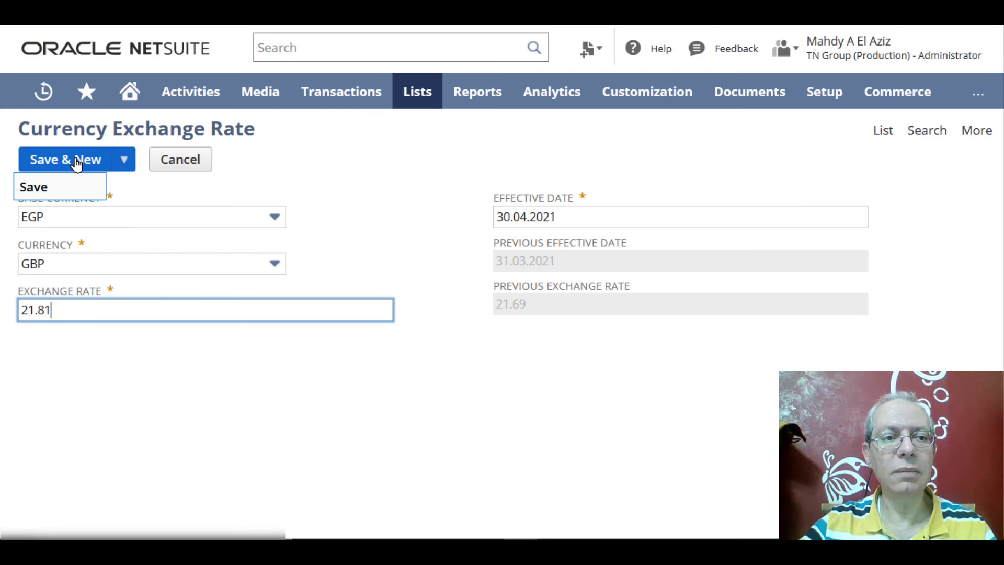
click(56, 188)
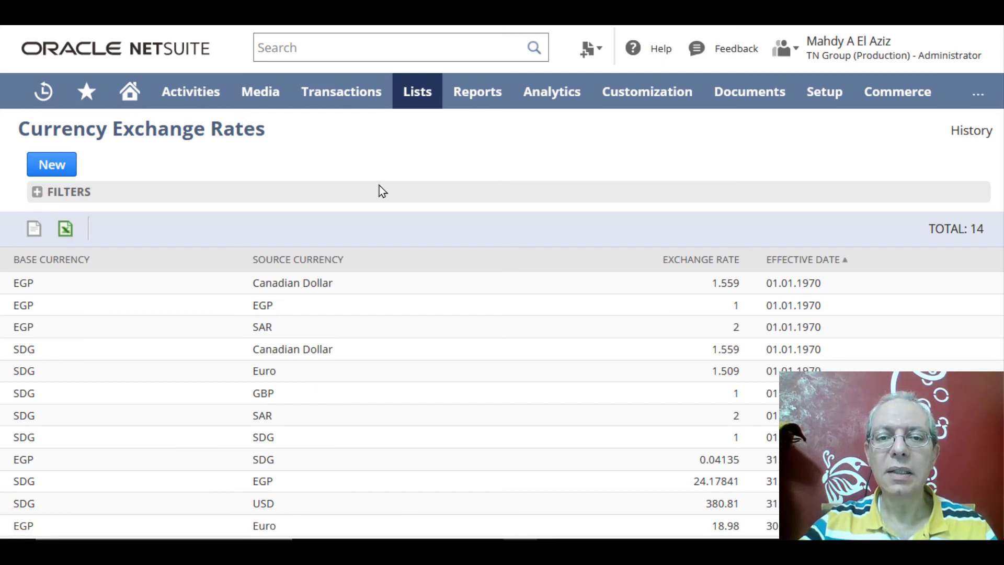
scroll(505, 318, down, 1)
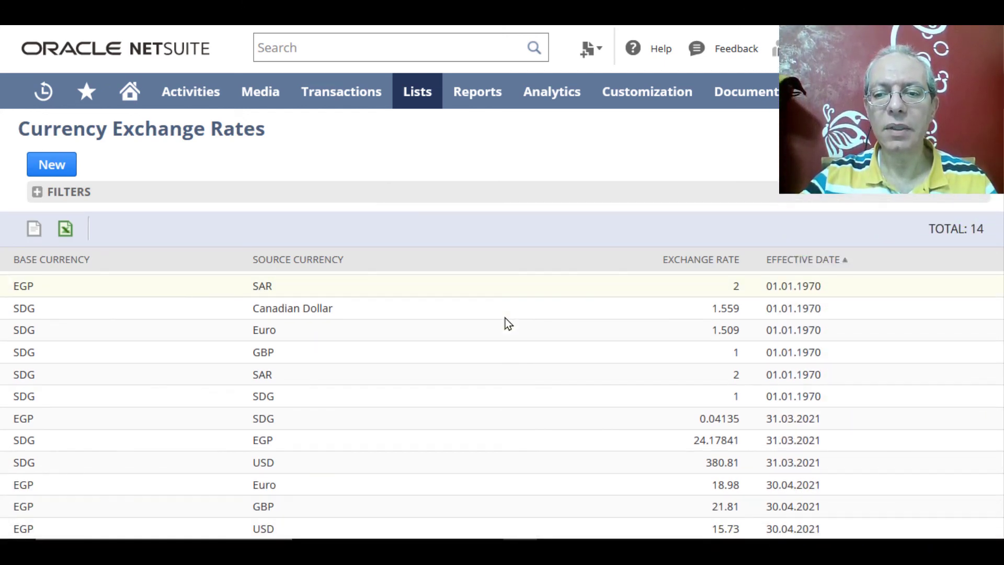